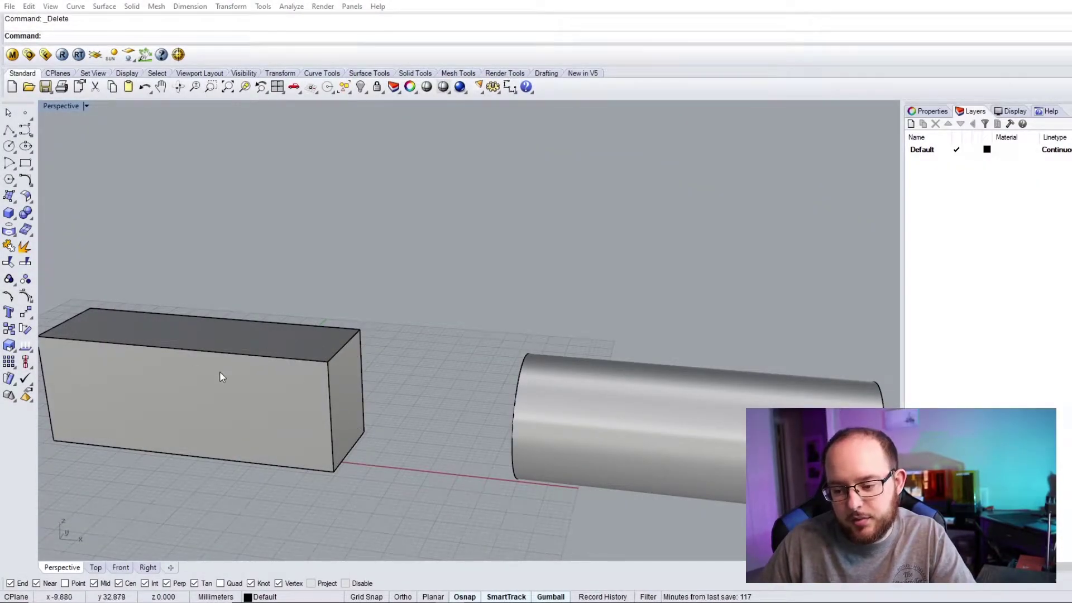
Draw a polyline through the four corners of the box's end face that faces the cylinder.
scroll(220, 370, "down", 2)
right_click_drag(259, 382, 421, 406)
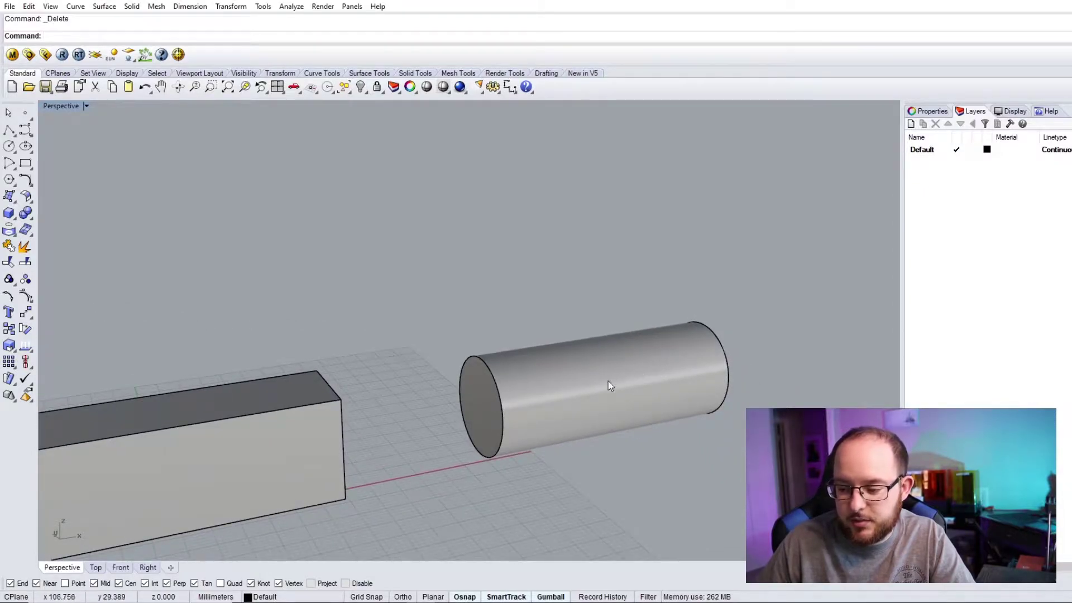
right_click_drag(511, 397, 383, 389)
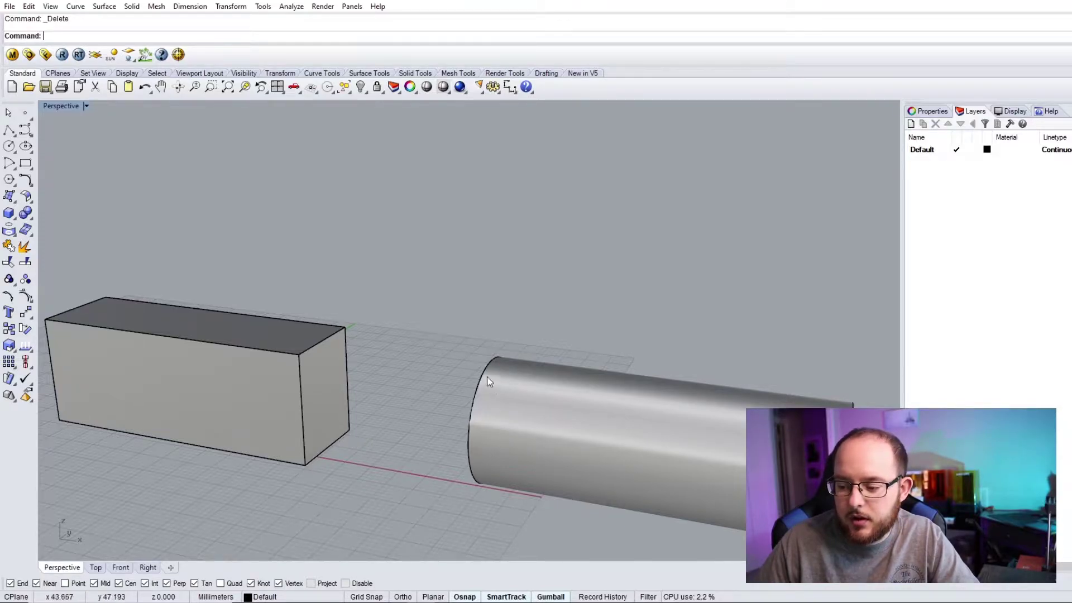
scroll(407, 412, "up", 3)
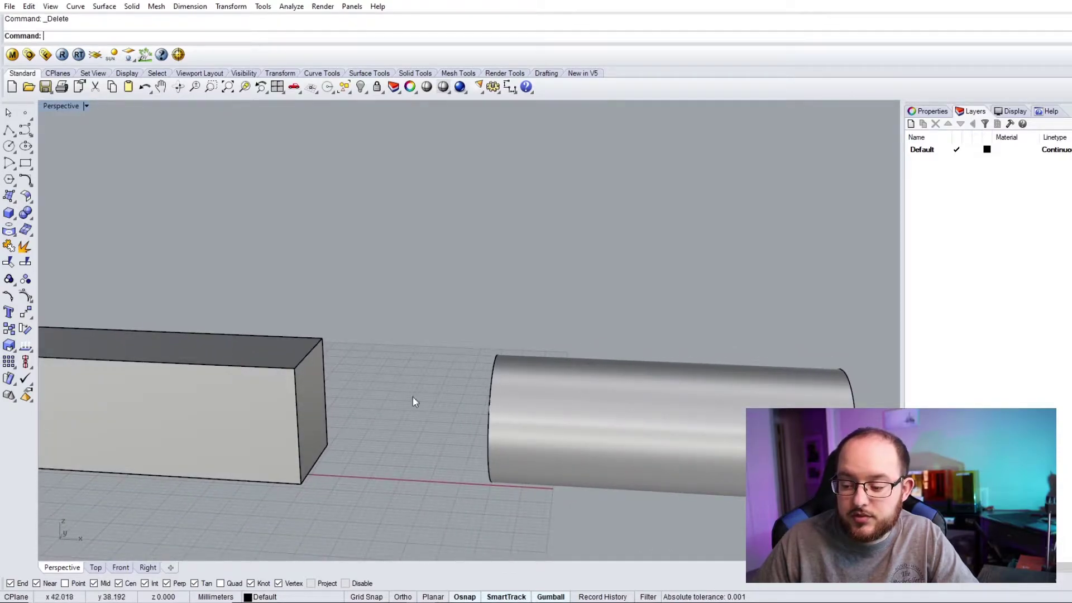
left_click(9, 132)
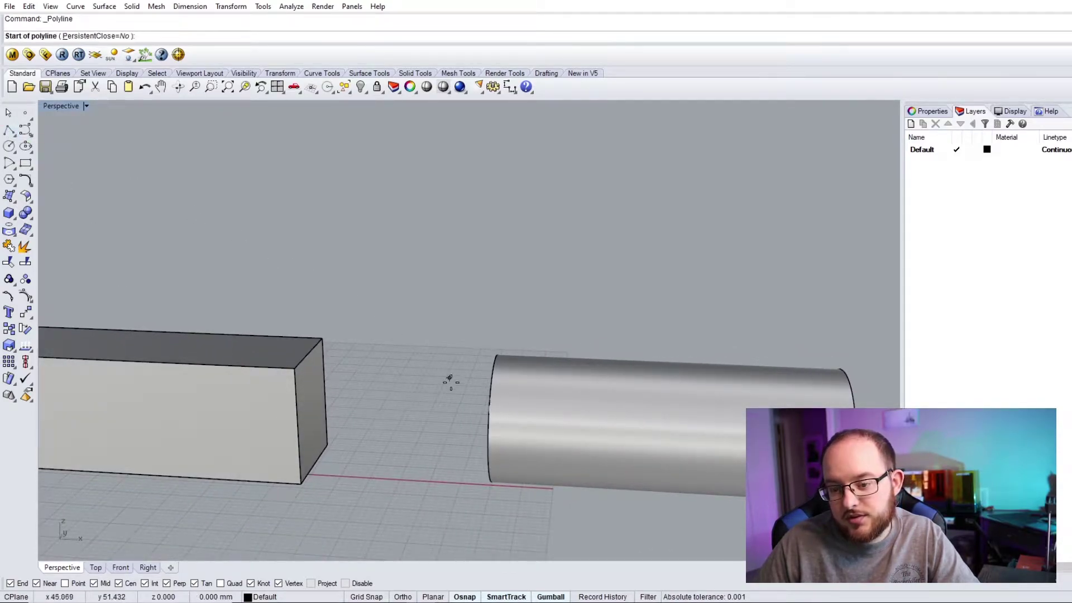
right_click_drag(451, 383, 303, 352)
left_click(361, 307)
left_click(366, 428)
left_click(308, 473)
left_click(298, 346)
key("Return")
right_click_drag(299, 358, 473, 384)
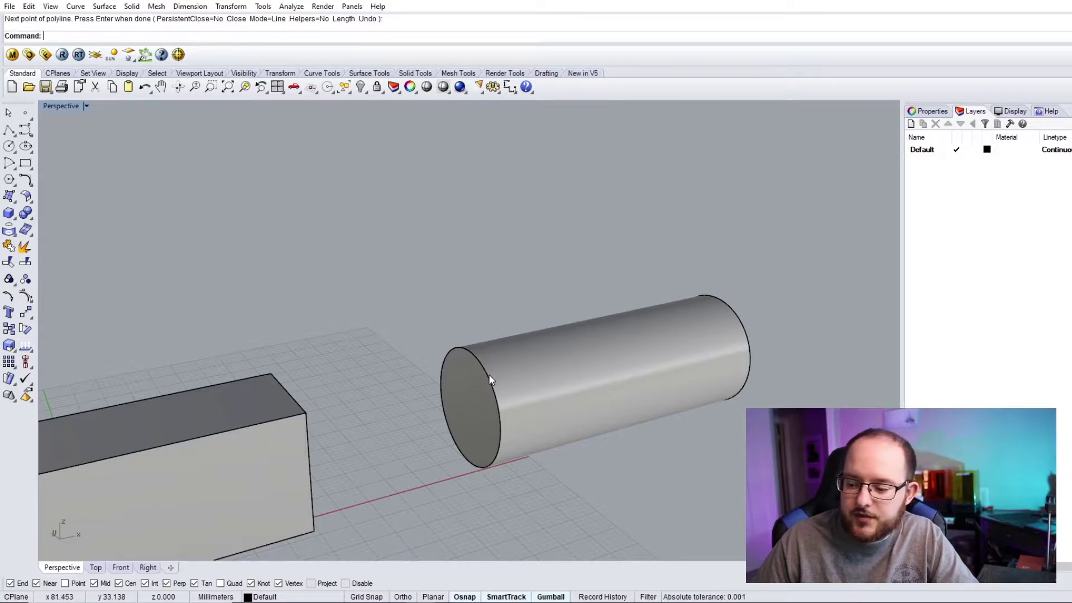
right_click_drag(509, 416, 426, 416)
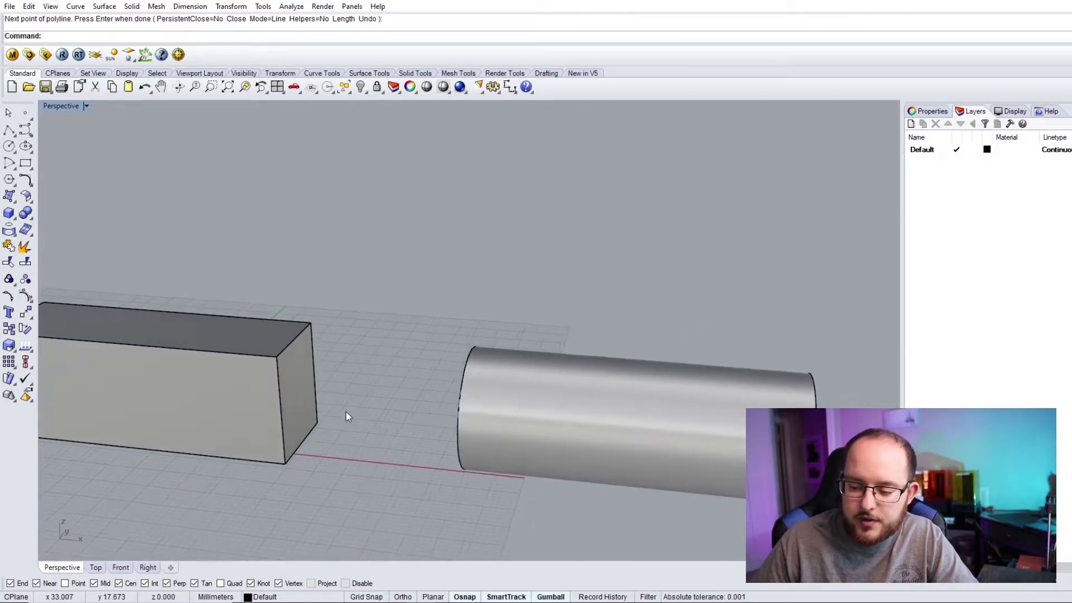
scroll(347, 416, "up", 3)
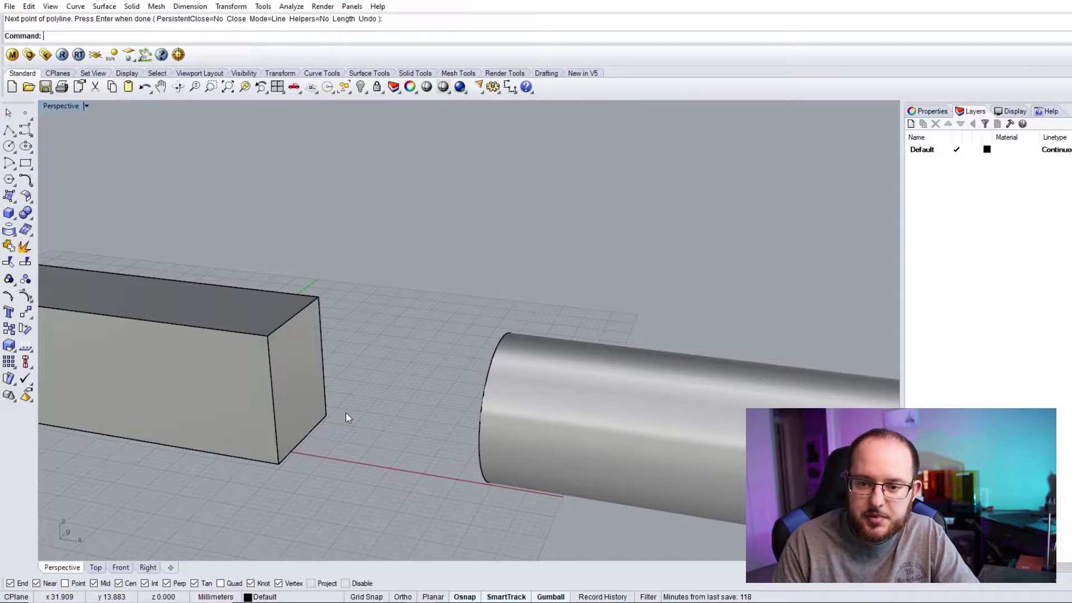
Start Loft, pick the box-end polyline and the cylinder's end edge as profiles, and accept the seams.
type("oft")
key("Return")
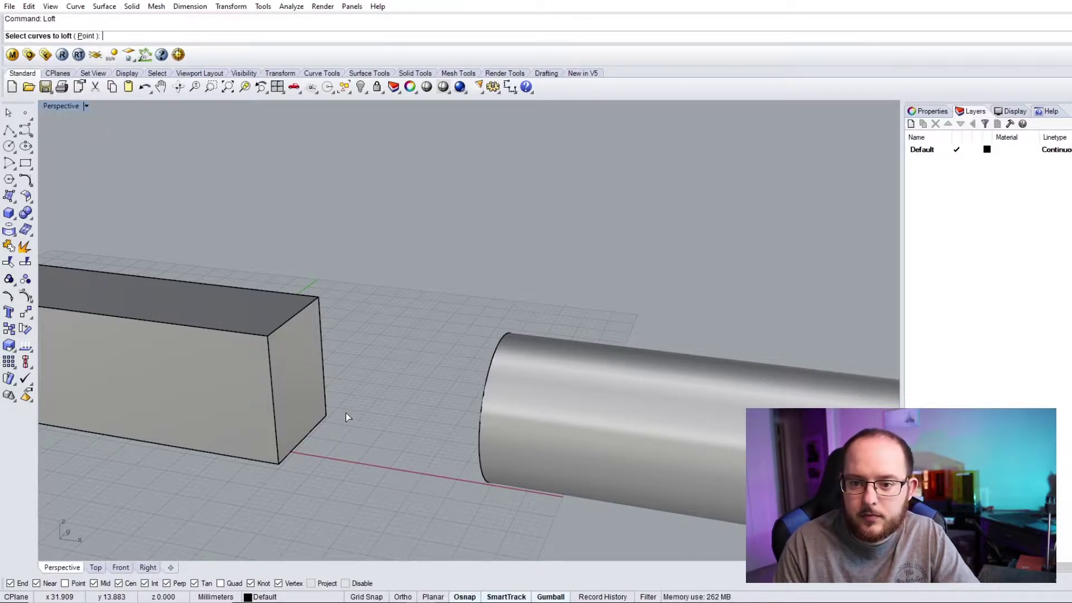
left_click(289, 321)
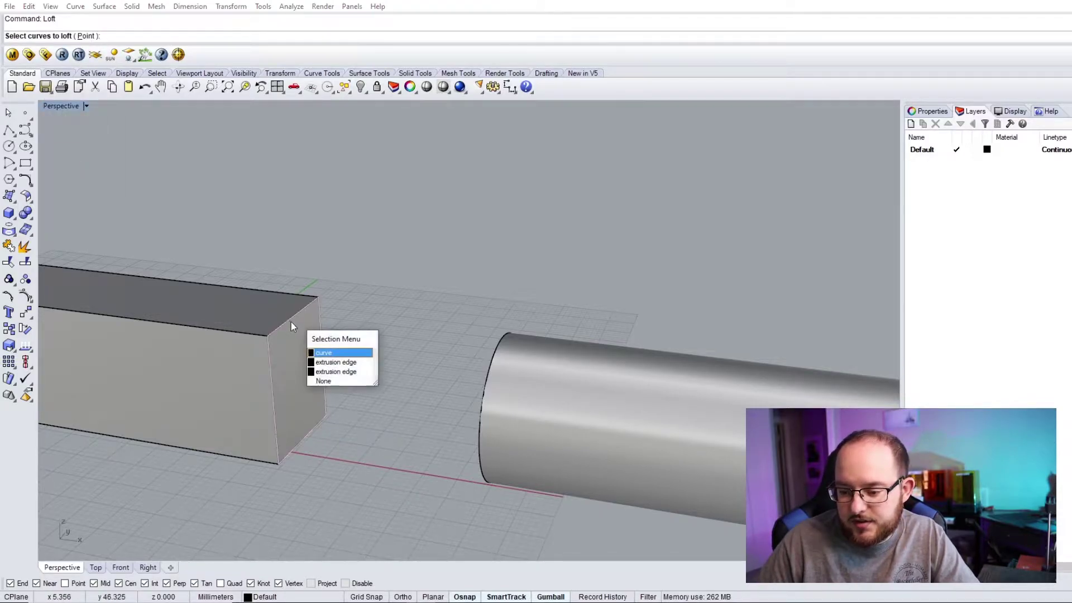
left_click(327, 352)
right_click_drag(329, 319, 452, 340)
left_click(452, 340)
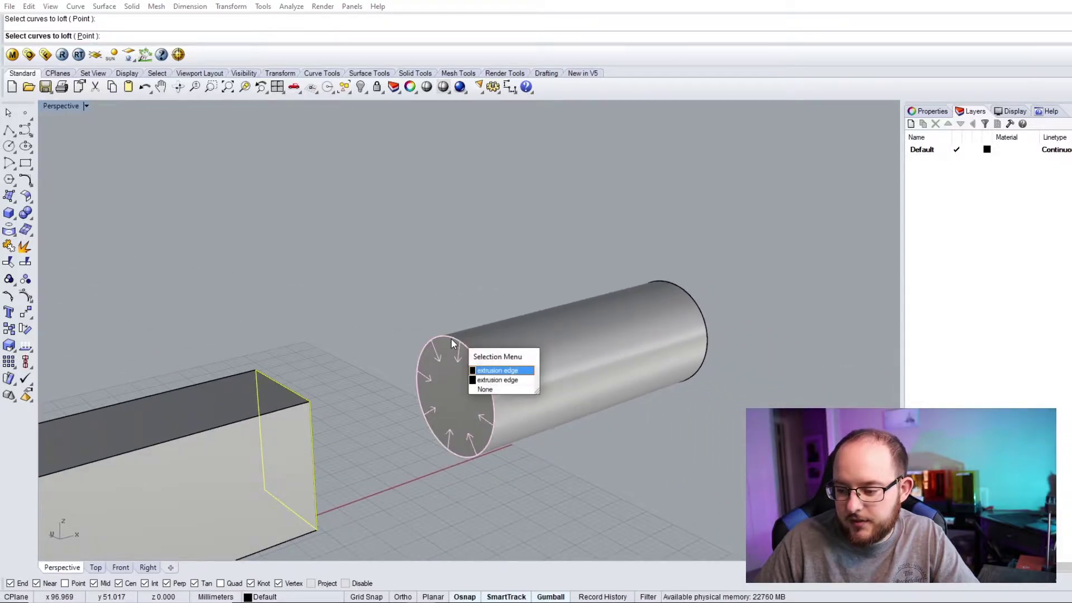
left_click(487, 373)
key("Return")
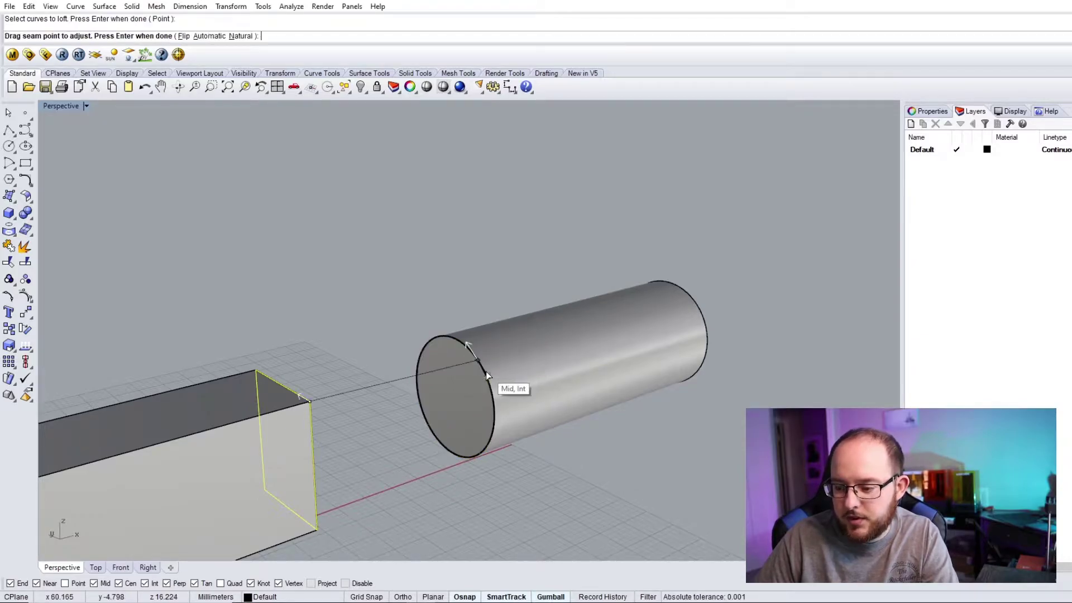
key("Return")
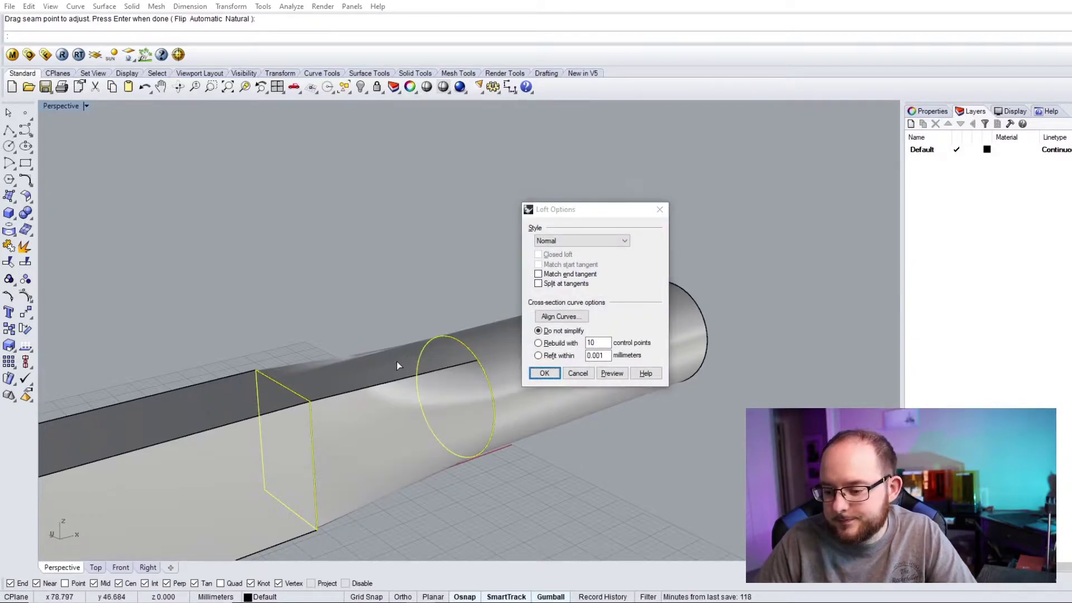
Try the Loose loft style, then set the style back to Normal.
right_click_drag(396, 360, 446, 312)
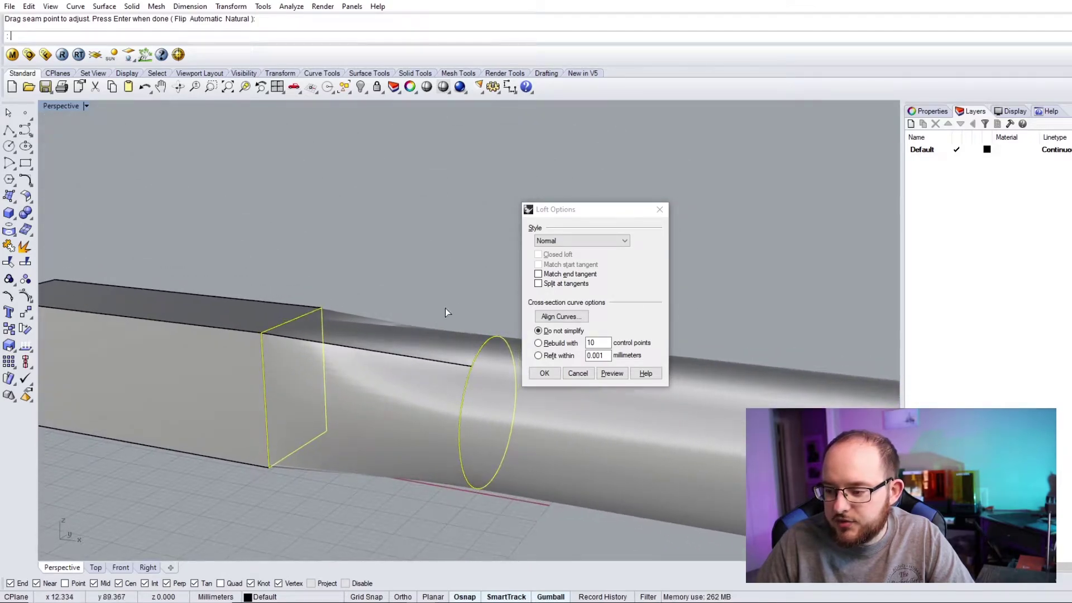
left_click(575, 240)
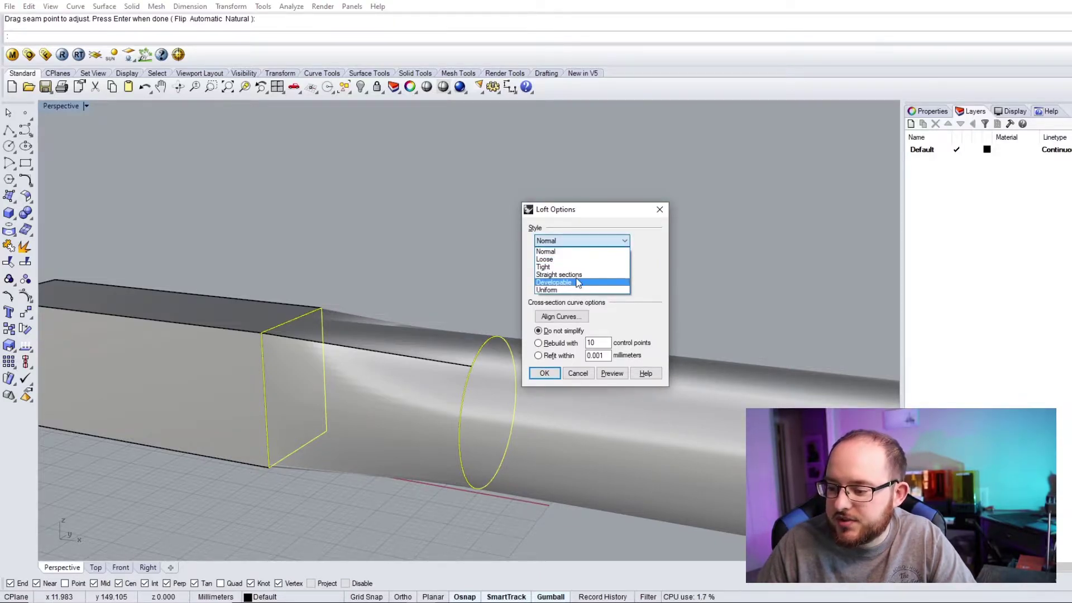
left_click(578, 260)
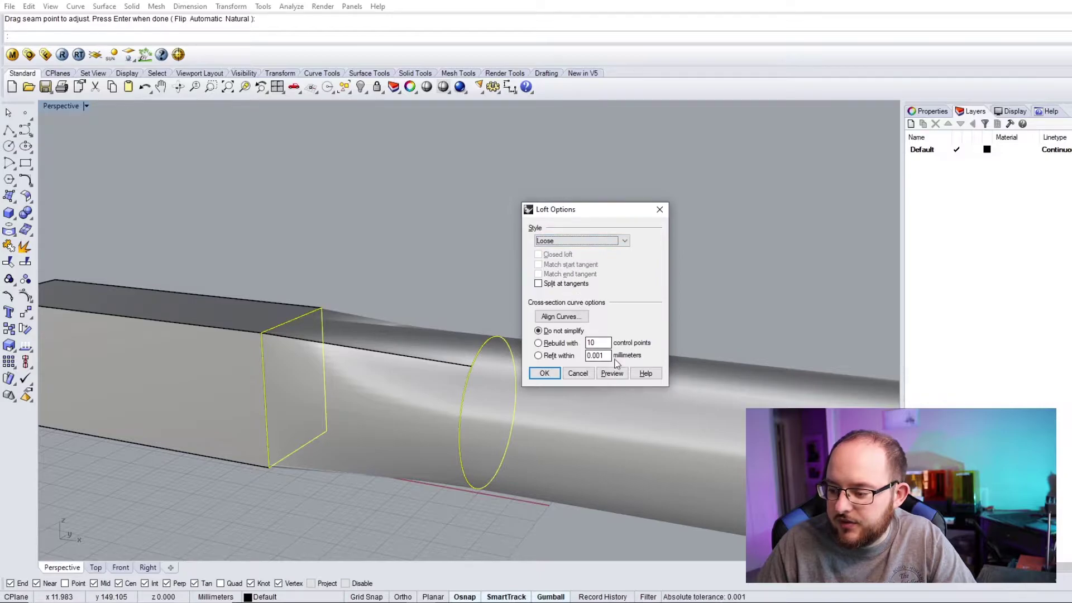
left_click(576, 241)
left_click(565, 251)
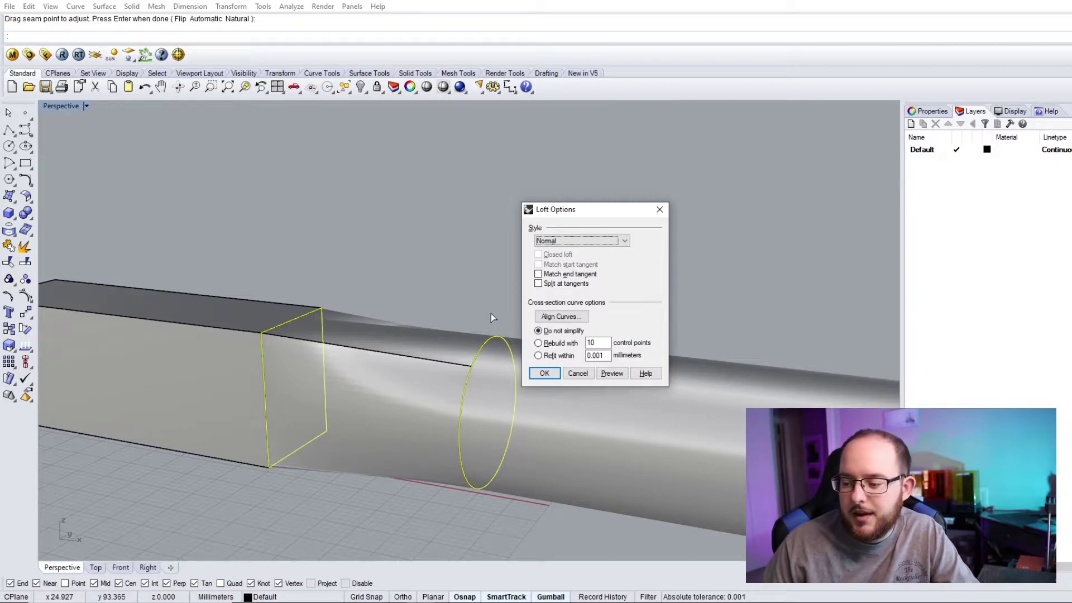
Preview the loft with cross-sections rebuilt to 10 control points and inspect the box-side transition.
left_click(540, 344)
left_click(614, 376)
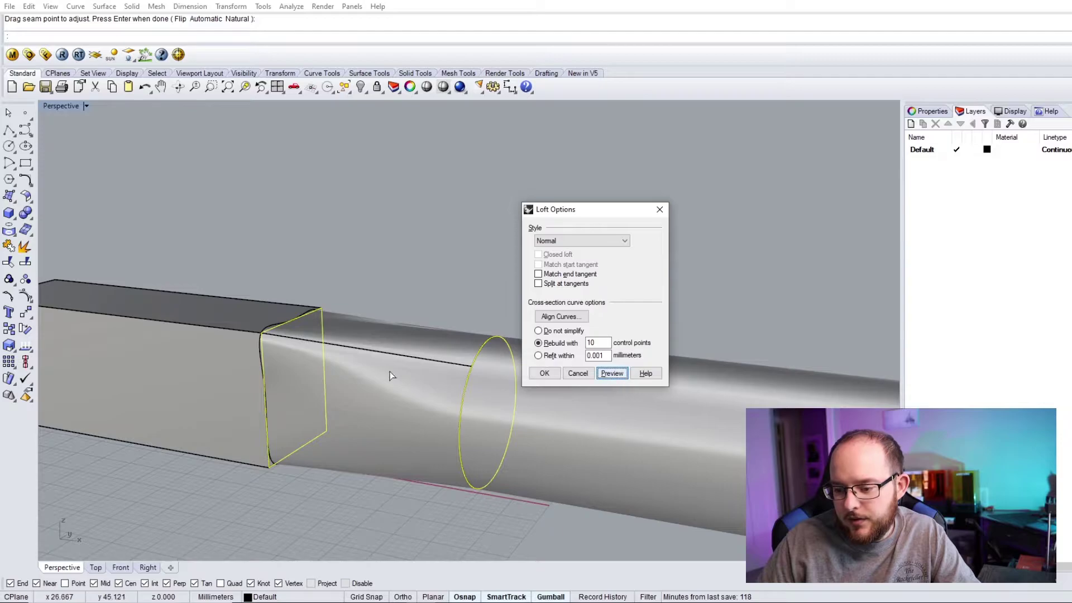
right_click_drag(389, 375, 262, 394)
scroll(296, 318, "up", 2)
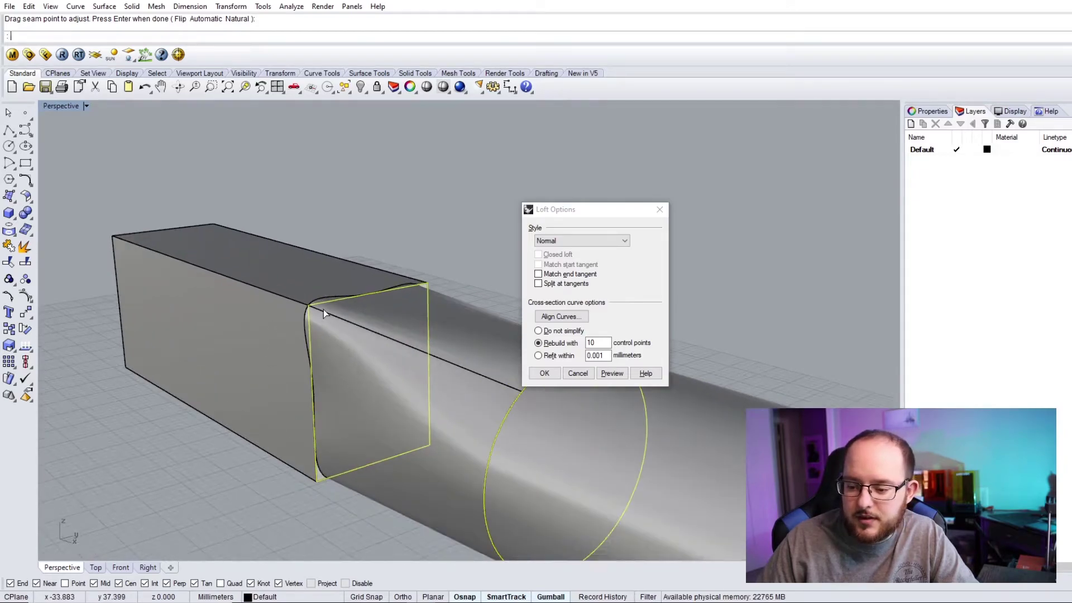
right_click_drag(323, 306, 370, 328)
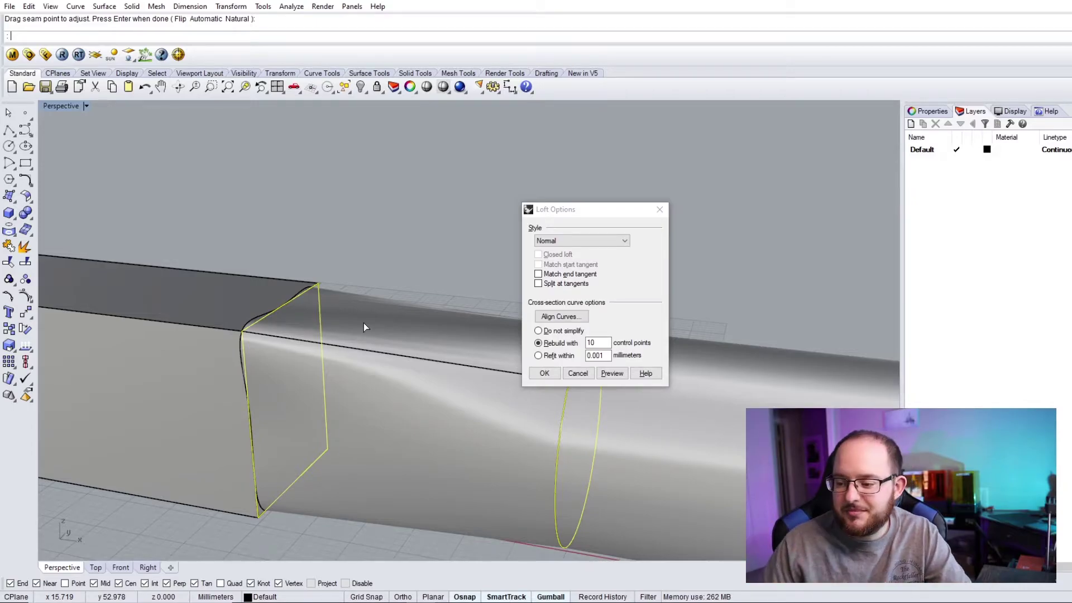
Return to Do not simplify, refresh the preview, and create the loft surface.
left_click(540, 331)
left_click(612, 374)
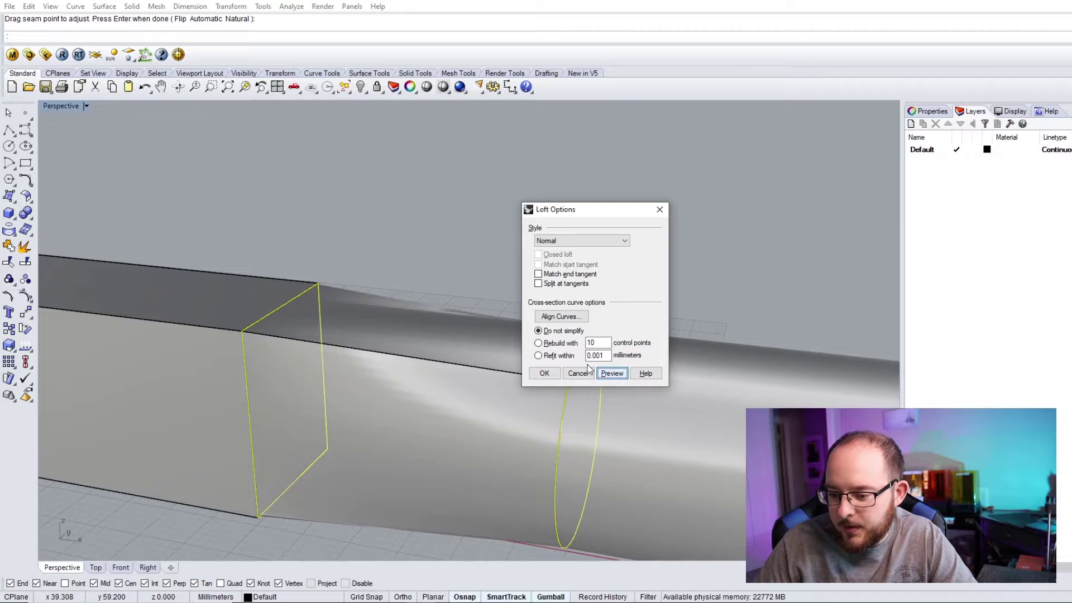
right_click_drag(290, 363, 462, 354)
left_click(551, 376)
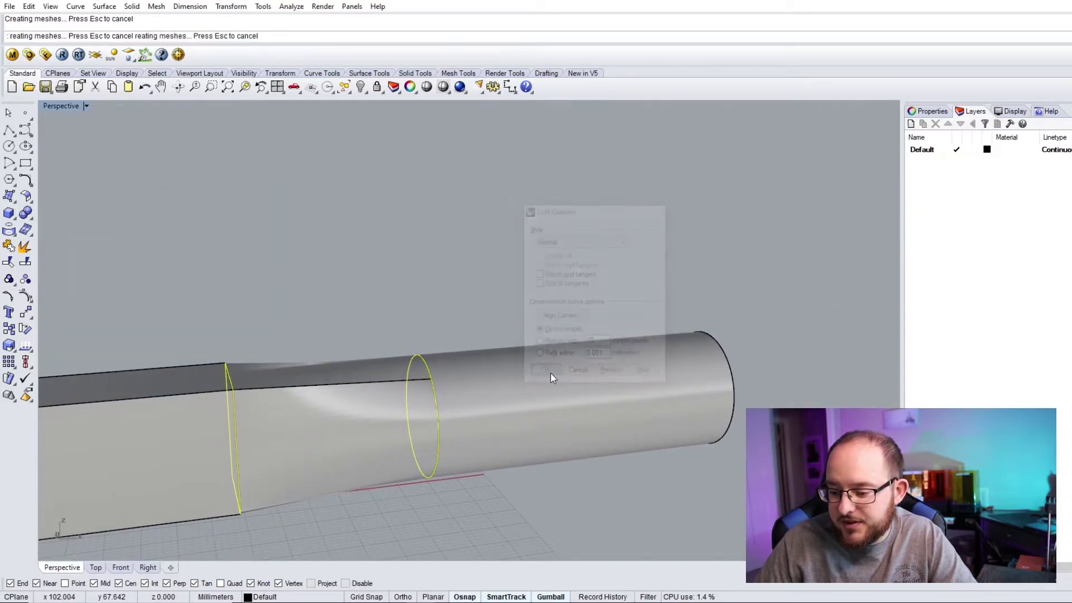
right_click_drag(498, 390, 439, 432)
Select the lofted transition, check its properties, and cap its open ends with Cap.
scroll(363, 390, "up", 4)
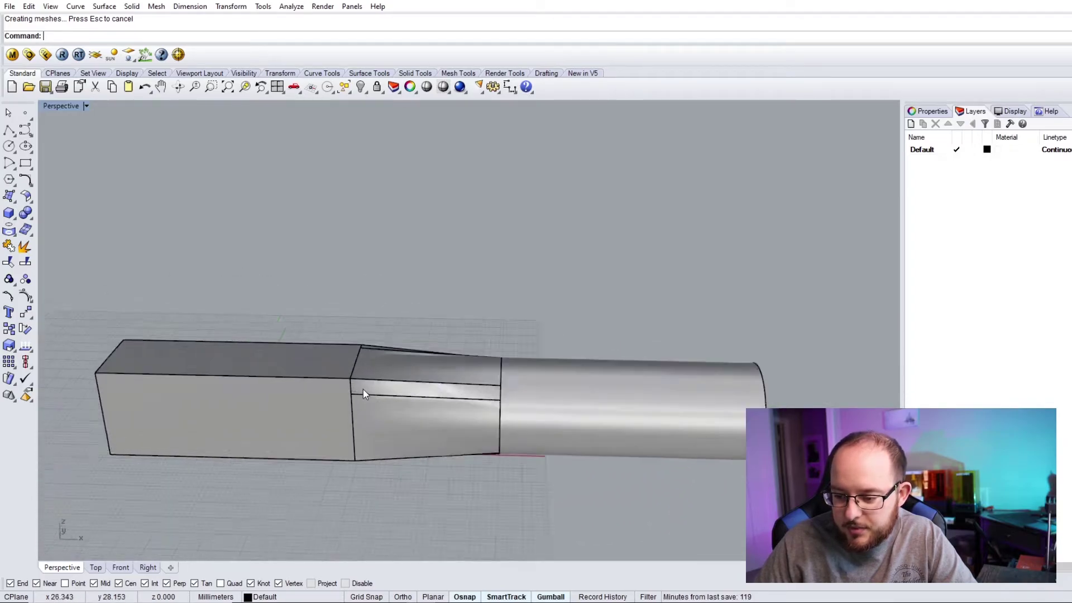
scroll(414, 403, "up", 4)
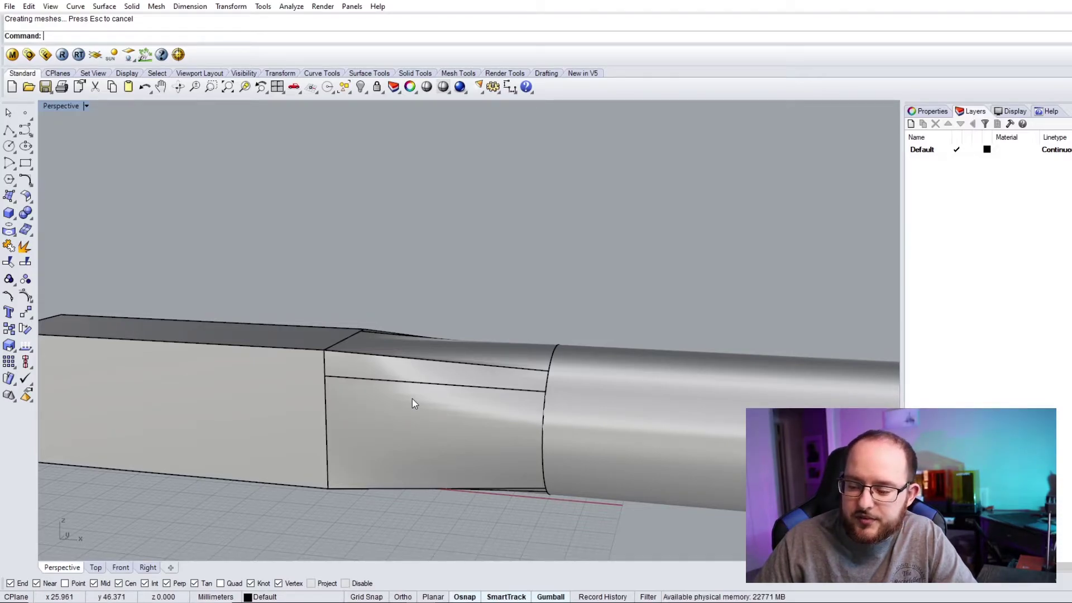
left_click(412, 399)
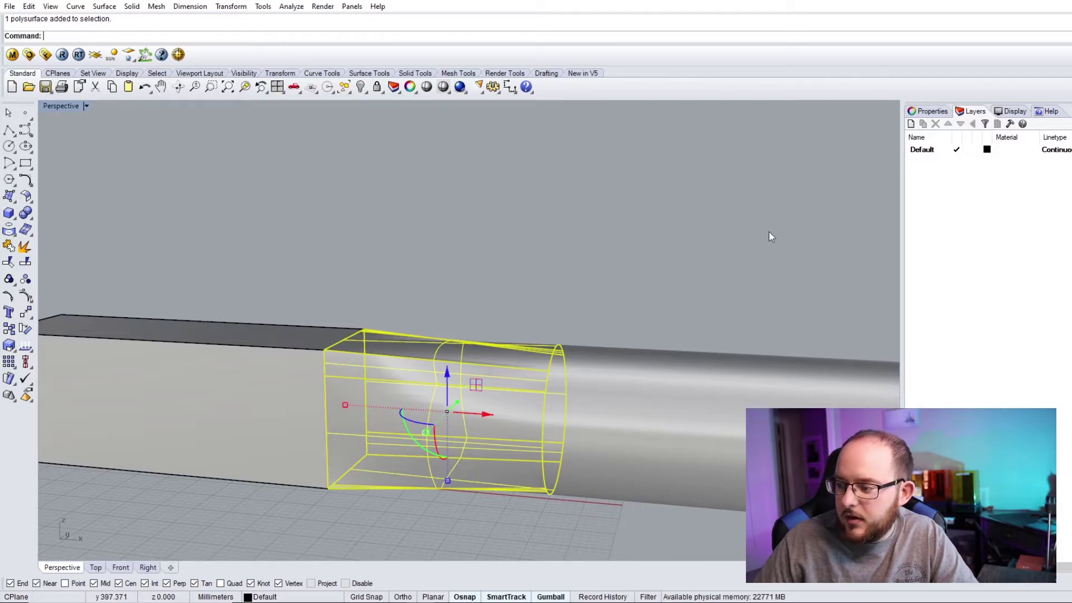
left_click(926, 111)
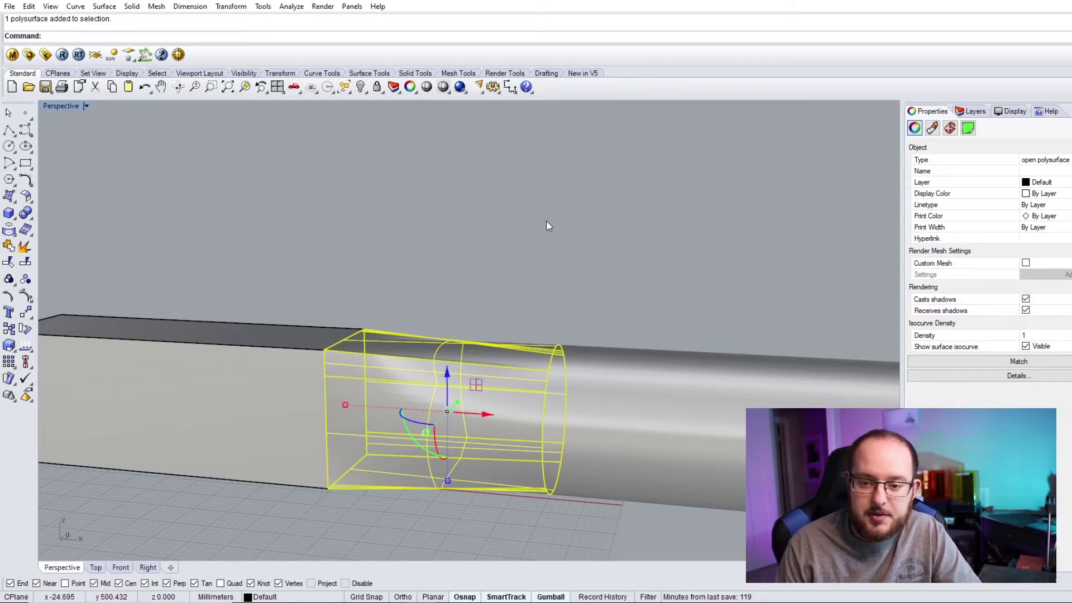
key("Return")
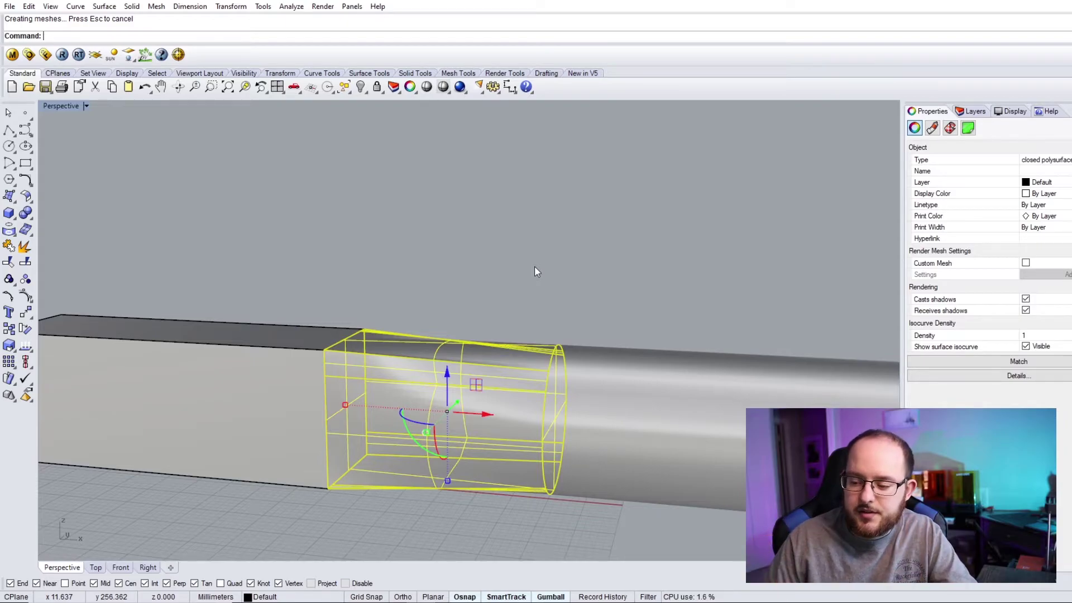
Select the box, the transition piece and the cylinder in turn to check their object types.
left_click(476, 268)
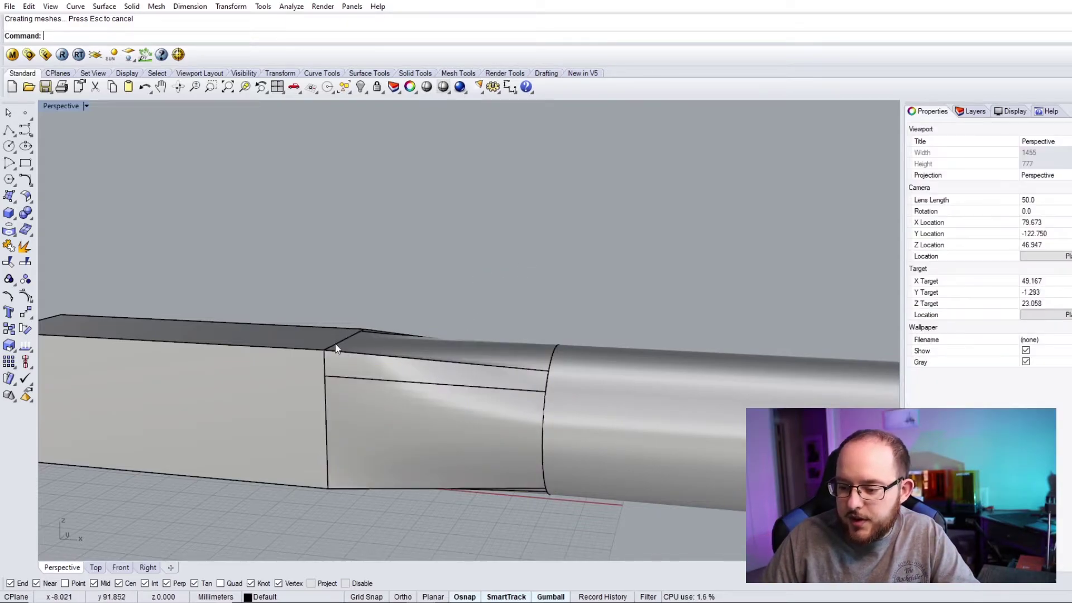
left_click(292, 343)
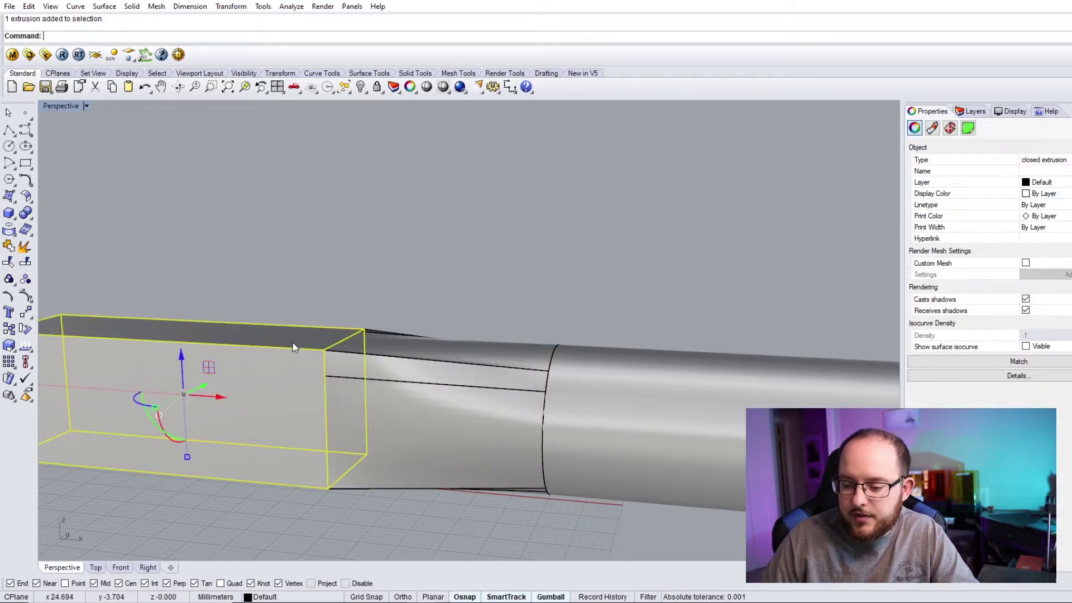
left_click(444, 373)
left_click(698, 371)
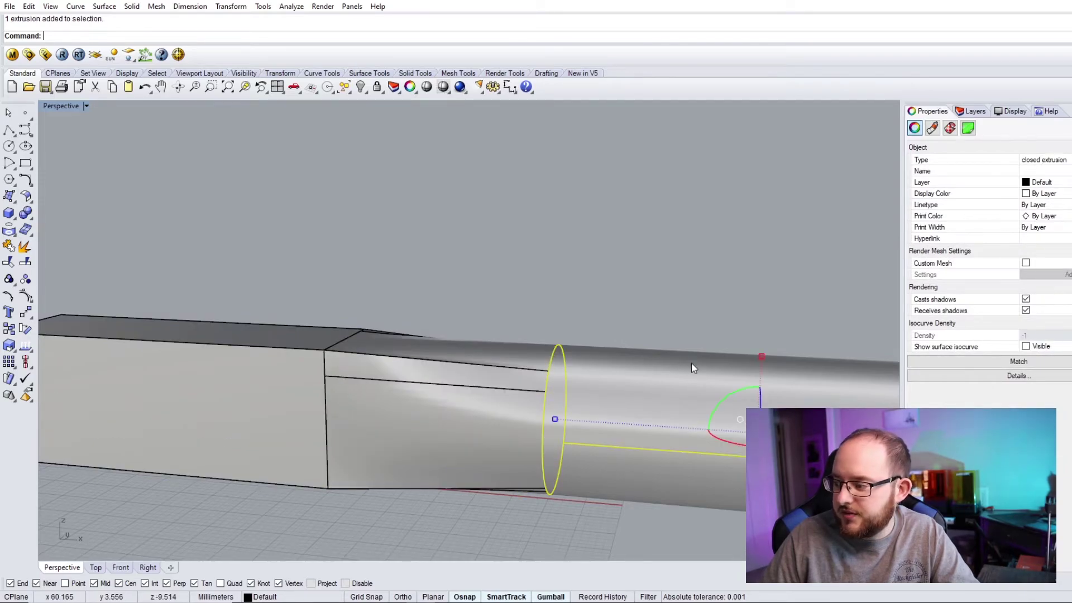
left_click(562, 296)
Switch the viewport to Rendered display and orbit around the model.
scroll(490, 282, "down", 3)
right_click_drag(450, 289, 431, 193)
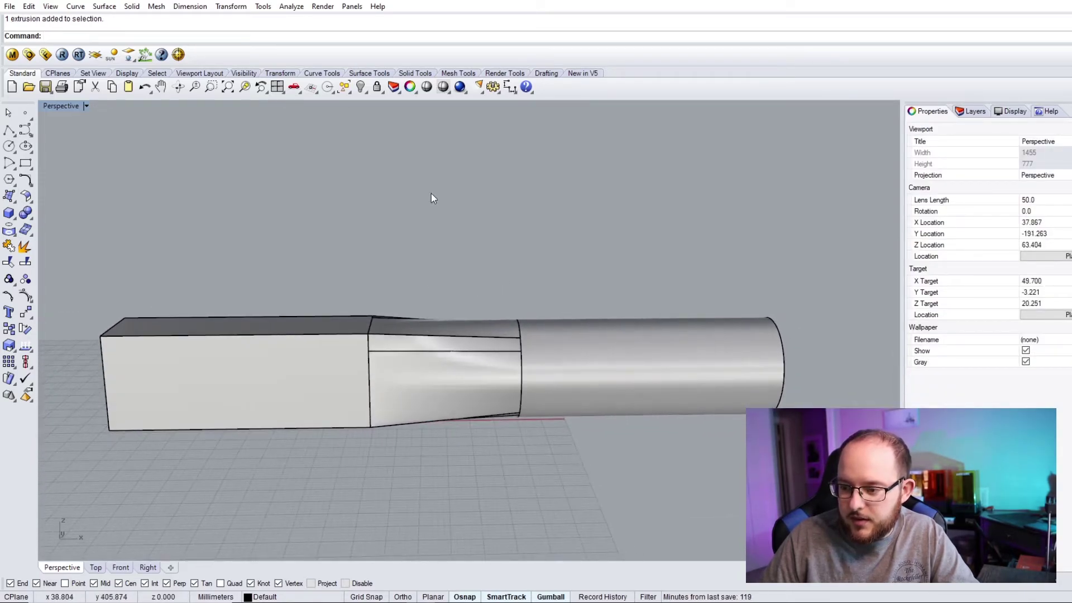
left_click(444, 87)
left_click(494, 112)
right_click_drag(514, 309, 380, 335)
Delete the leftover profile curve at the box-transition joint.
scroll(369, 342, "up", 3)
left_click(367, 343)
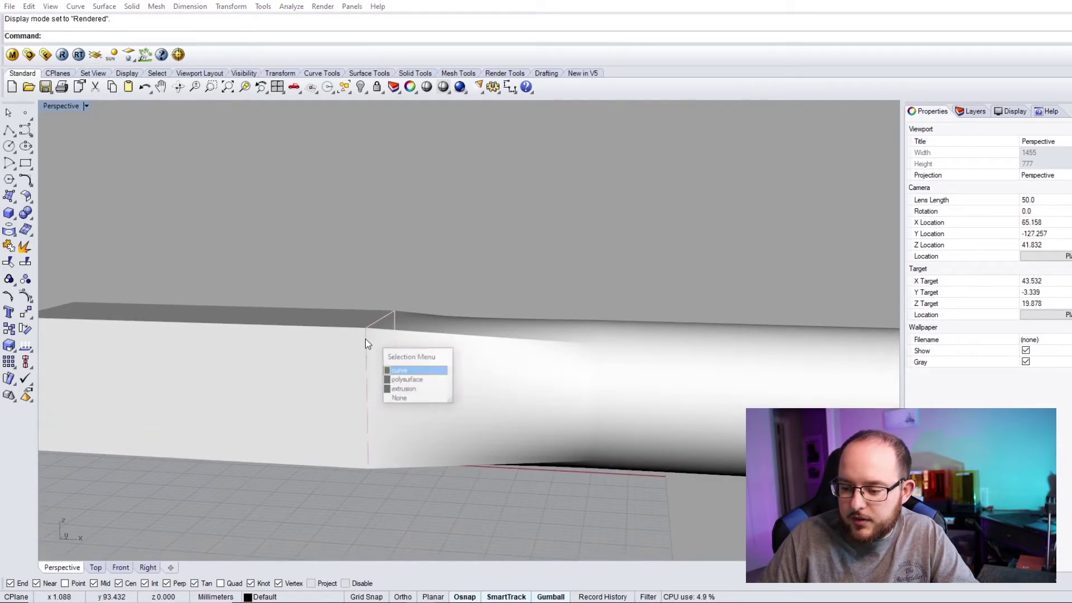
left_click(400, 371)
key("Delete")
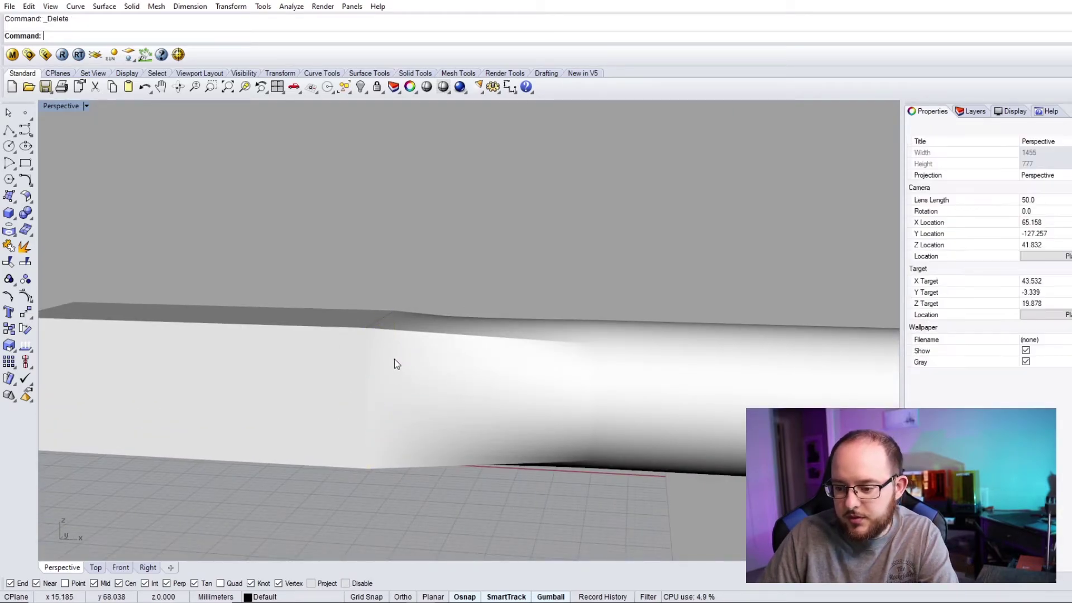
Set the display mode back to Shaded and look over the whole box-to-cylinder solid.
scroll(397, 364, "down", 3)
mouse_move(355, 347)
right_mouse_down()
mouse_move(418, 328)
mouse_move(435, 412)
mouse_move(371, 330)
mouse_move(366, 338)
right_mouse_up()
scroll(433, 345, "up", 2)
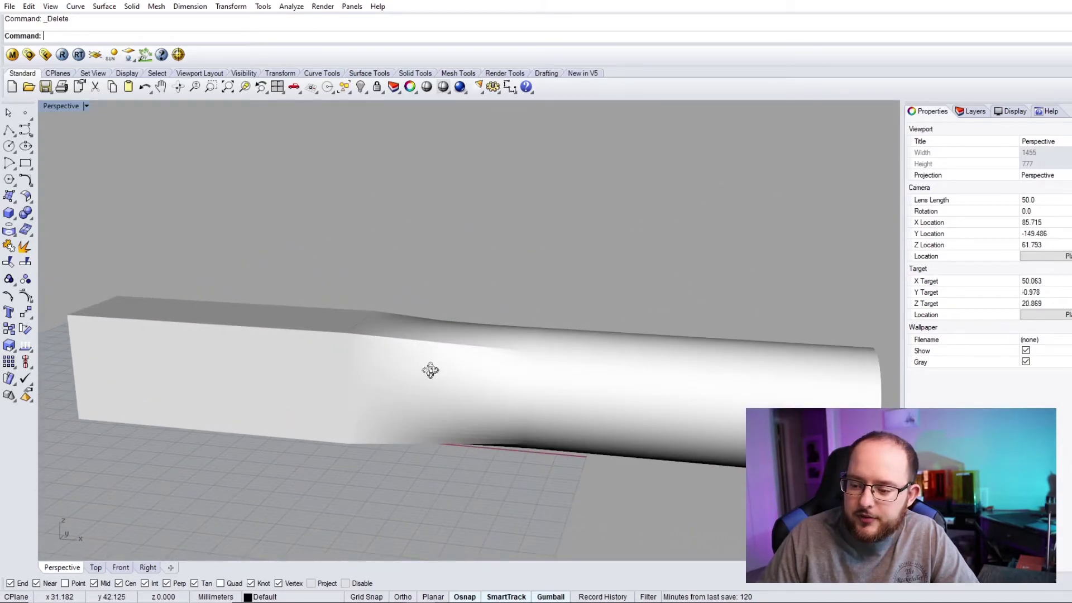
right_click_drag(431, 370, 442, 393)
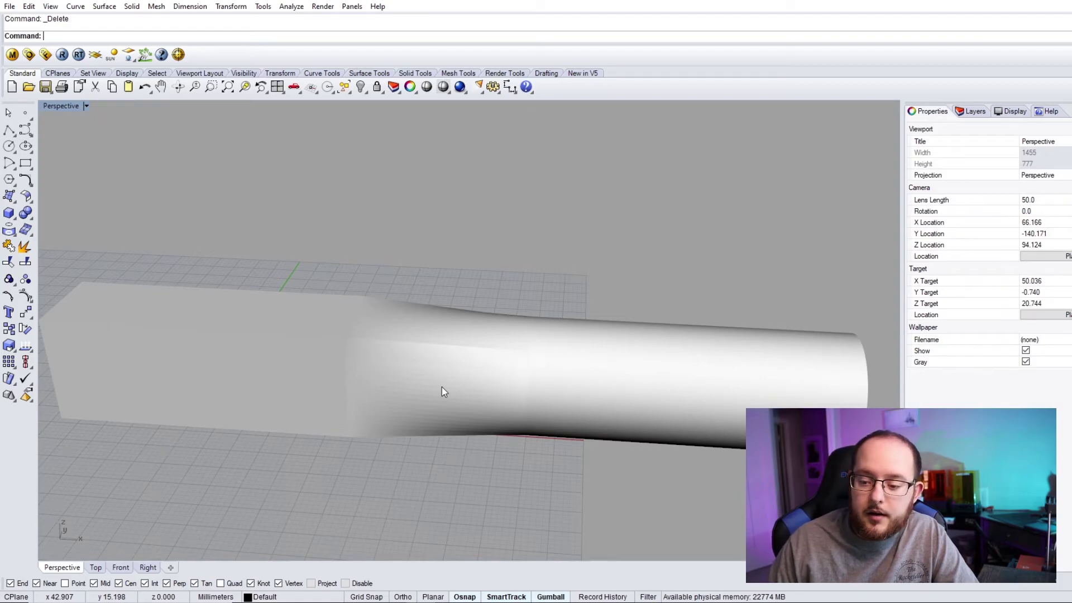
right_click_drag(441, 387, 334, 349)
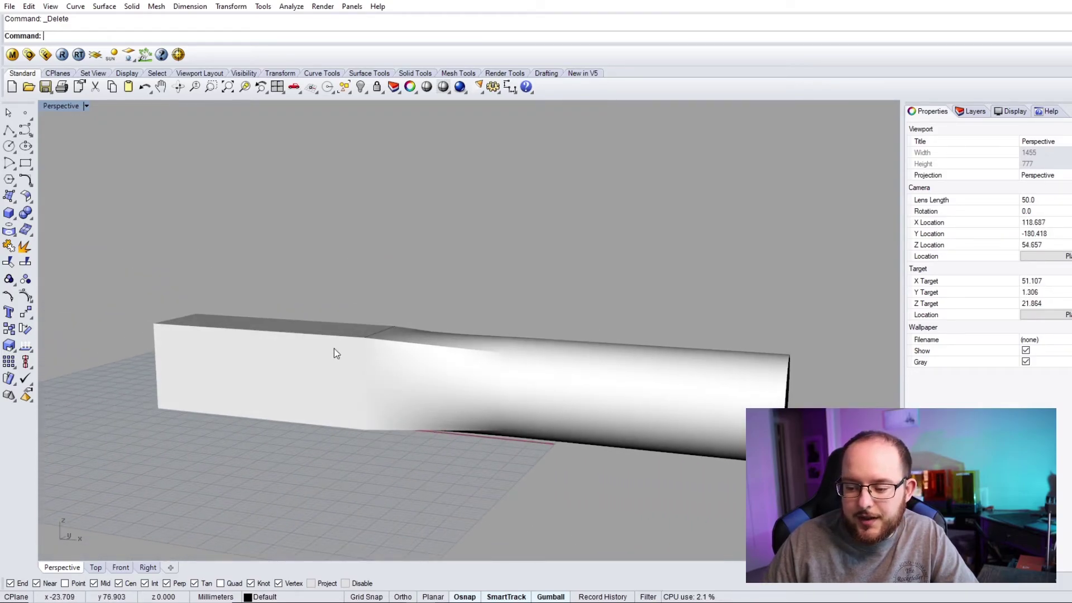
mouse_move(438, 349)
right_mouse_down()
mouse_move(437, 395)
mouse_move(445, 359)
right_mouse_up()
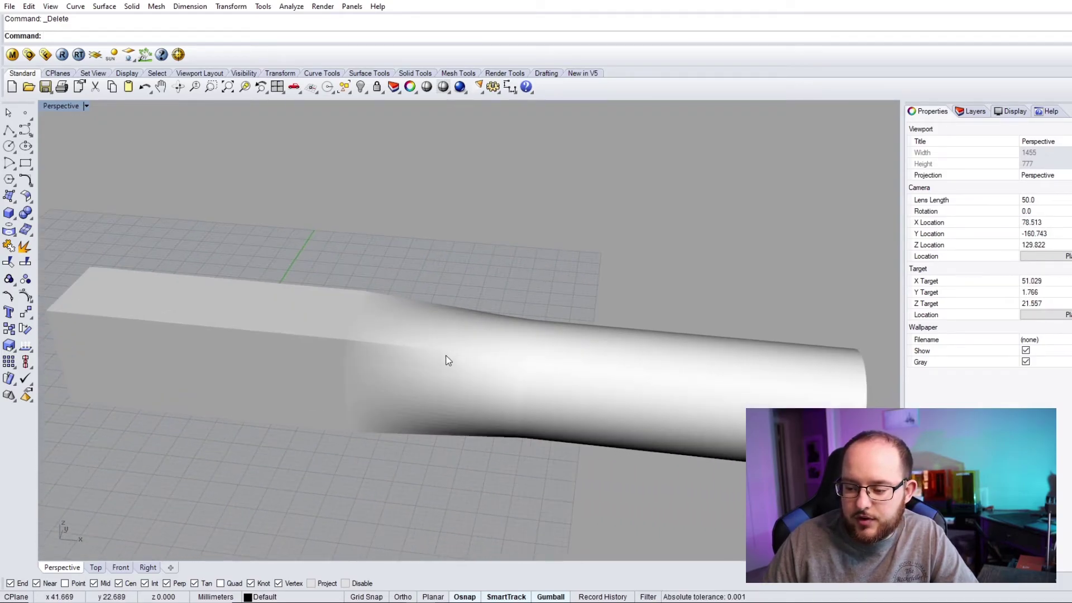
left_click(446, 93)
right_click_drag(474, 271, 467, 334)
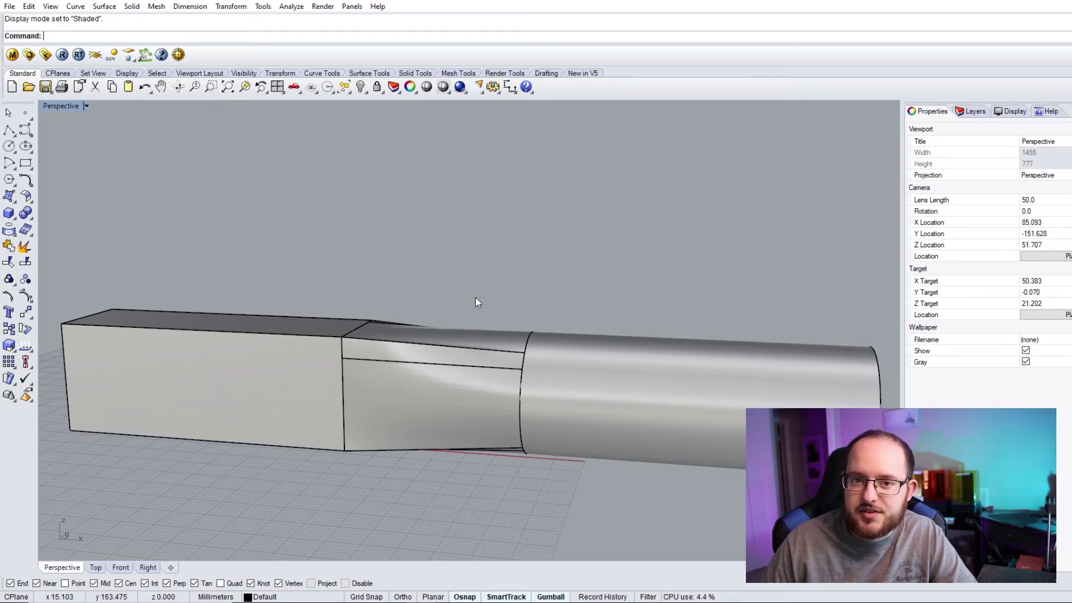
scroll(463, 328, "down", 2)
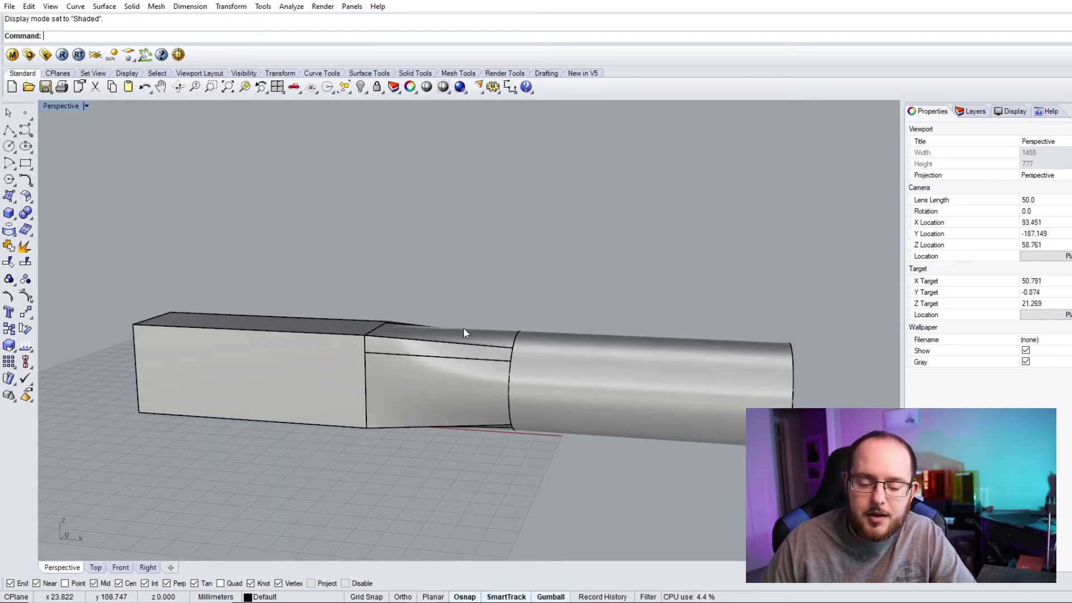